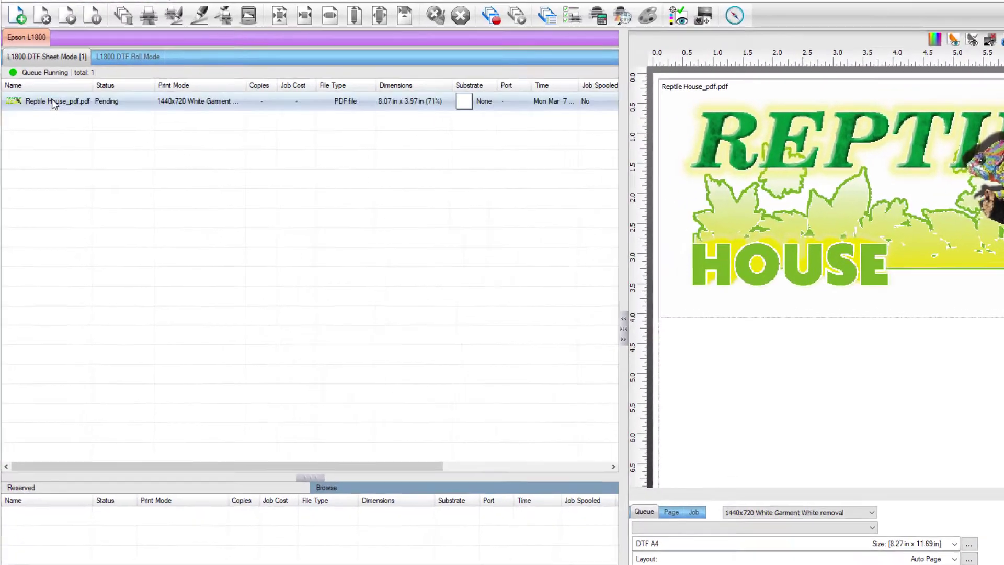
Open Reptile House in the Variable Data Wizard, leave Contour Cut mode, and select the pink dashed cut line
right_click(45, 107)
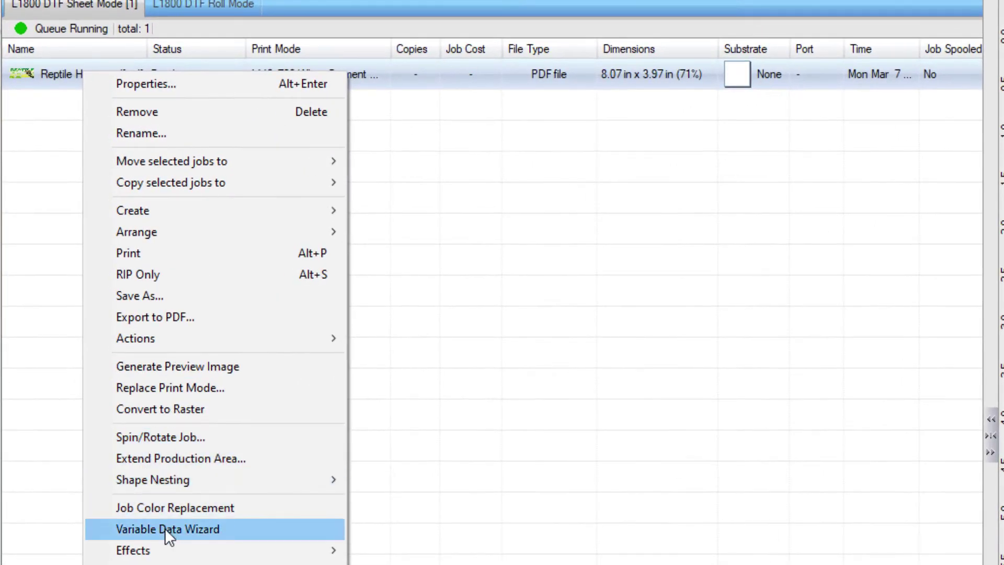
left_click(165, 528)
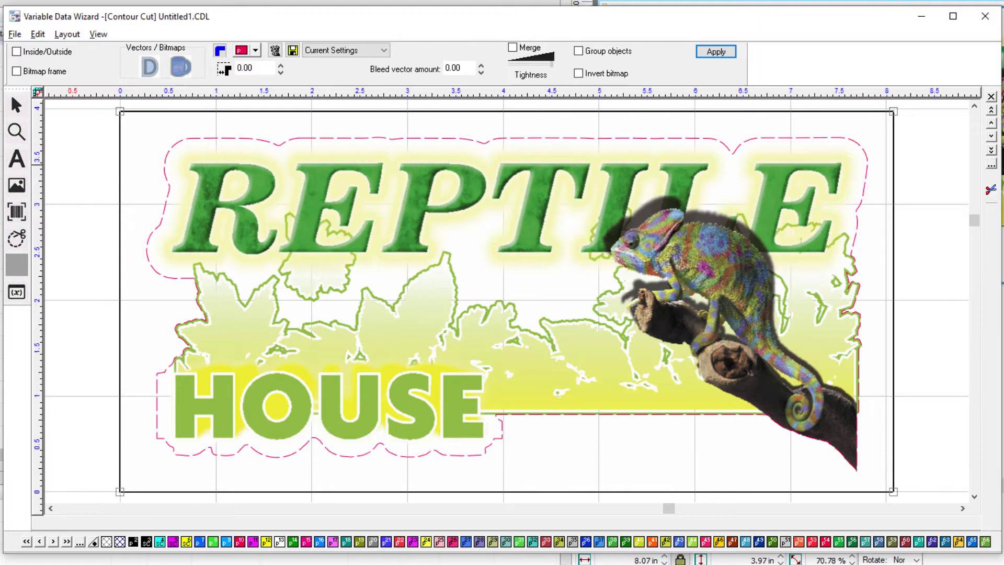
left_click(90, 302)
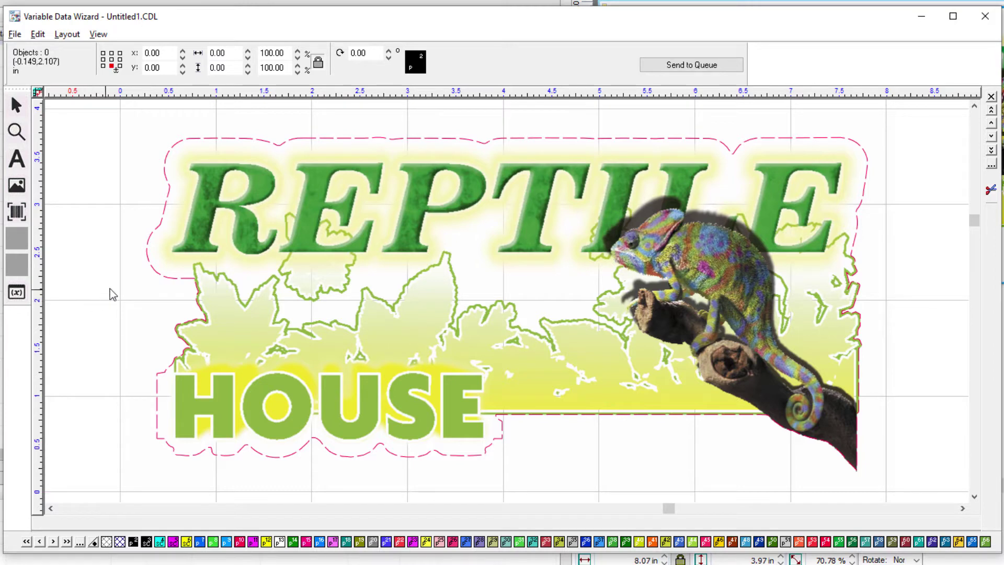
left_click(148, 262)
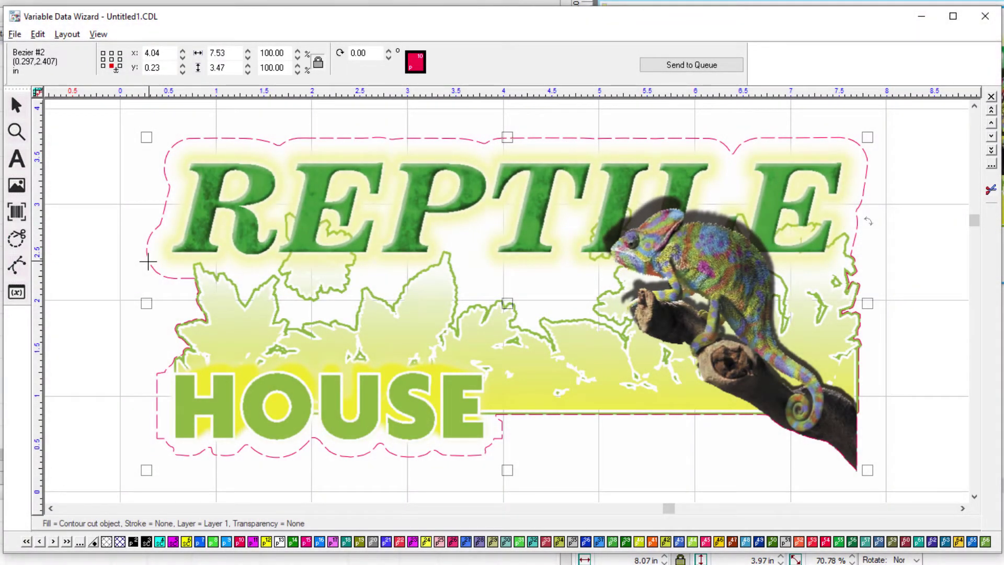
Switch to the node-edit tool and answer Yes to the variable data warning
left_click(18, 266)
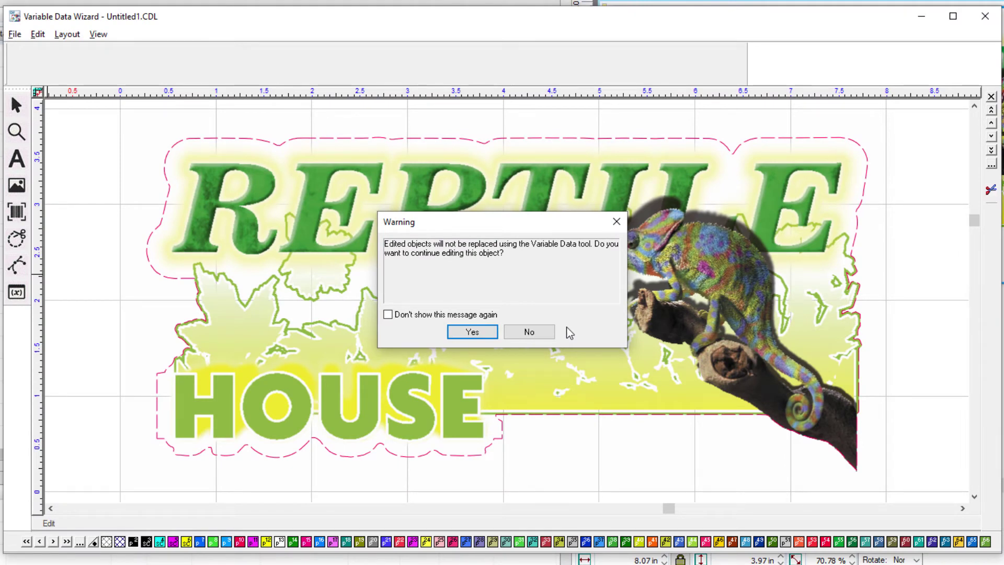
left_click(488, 332)
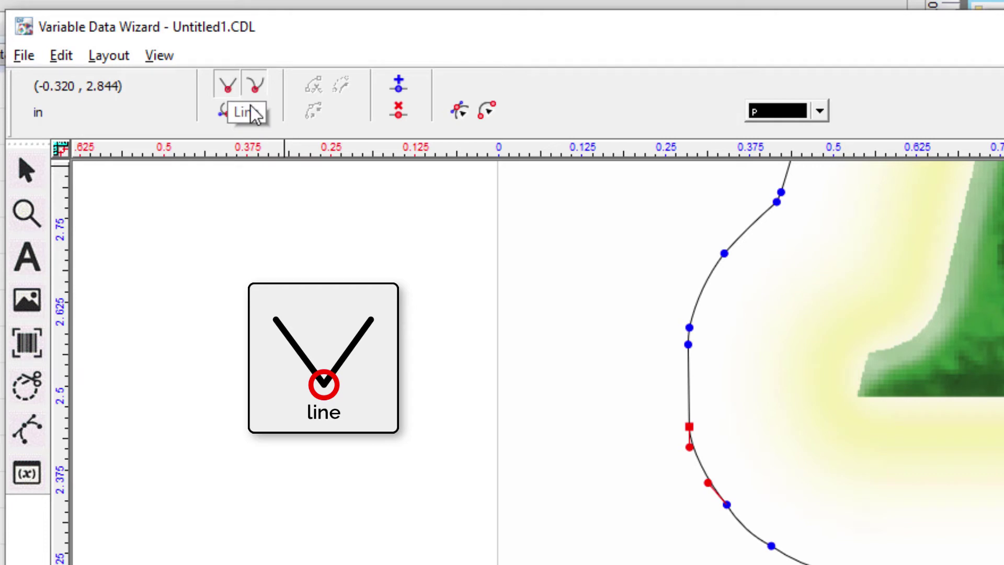
Undo a trial handle drag, then change the node beside the R's type and drag its handles
mouse_move(689, 445)
left_mouse_down()
mouse_move(612, 517)
mouse_move(620, 374)
mouse_move(682, 468)
mouse_move(824, 410)
mouse_move(616, 431)
mouse_move(640, 460)
mouse_move(618, 494)
left_mouse_up()
key("Escape")
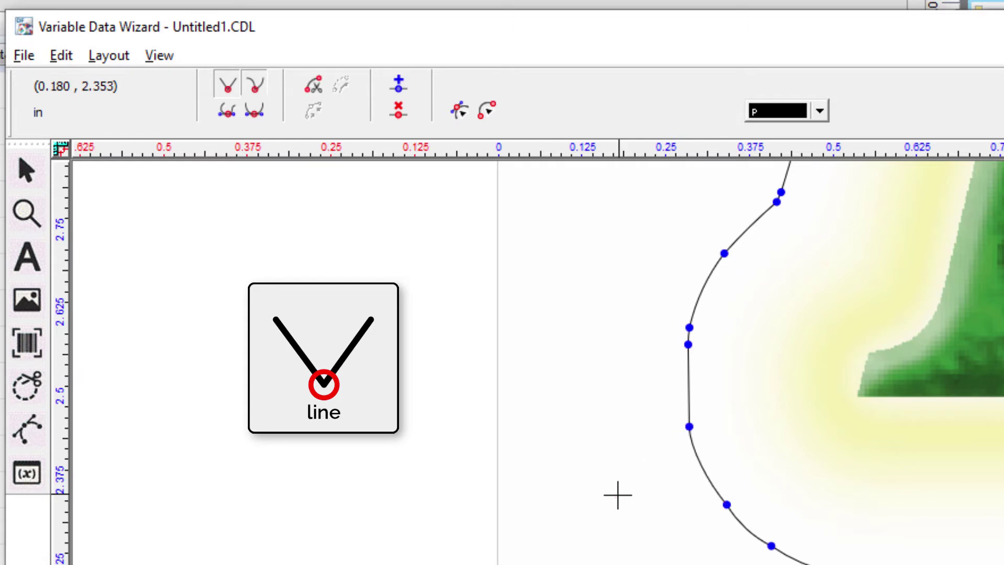
left_click(689, 427)
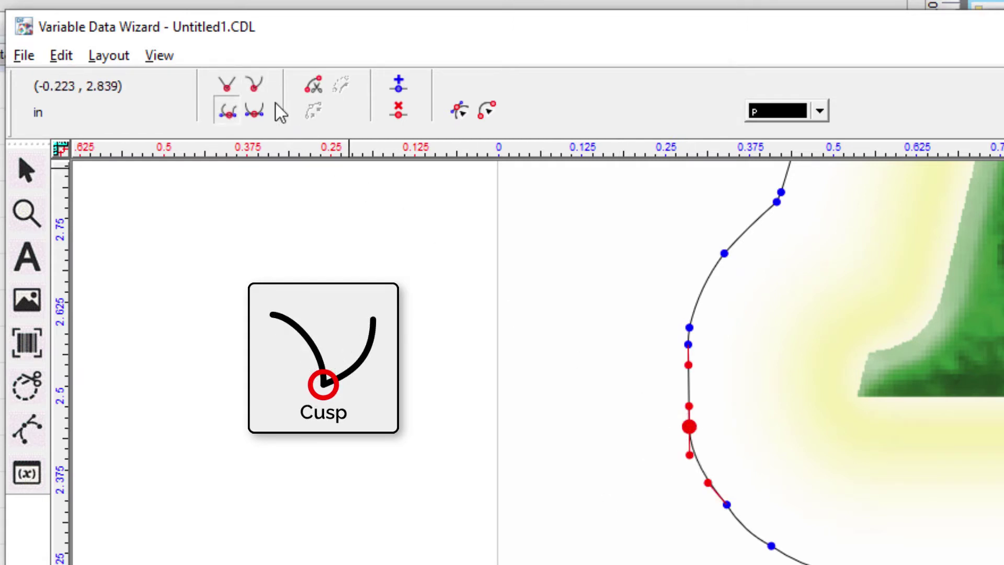
left_click(254, 84)
left_click_drag(688, 406, 499, 386)
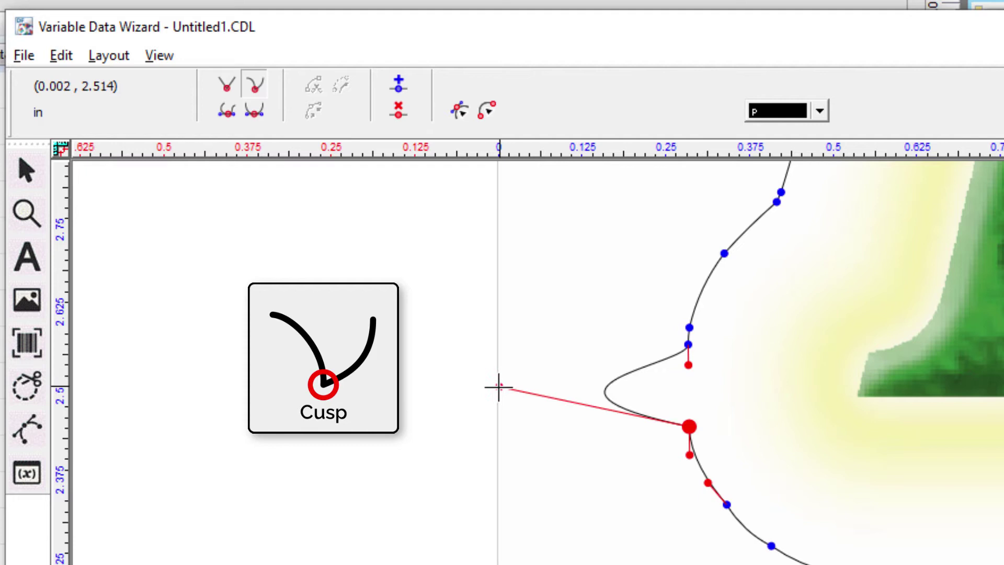
mouse_move(688, 455)
left_mouse_down()
mouse_move(609, 458)
mouse_move(587, 443)
mouse_move(708, 350)
mouse_move(746, 347)
mouse_move(638, 475)
left_mouse_up()
mouse_move(500, 386)
left_mouse_down()
mouse_move(613, 422)
mouse_move(761, 385)
mouse_move(631, 400)
left_mouse_up()
Make the node smooth, then symmetric, stretching its handles to round the curve
key("s")
left_click(689, 427)
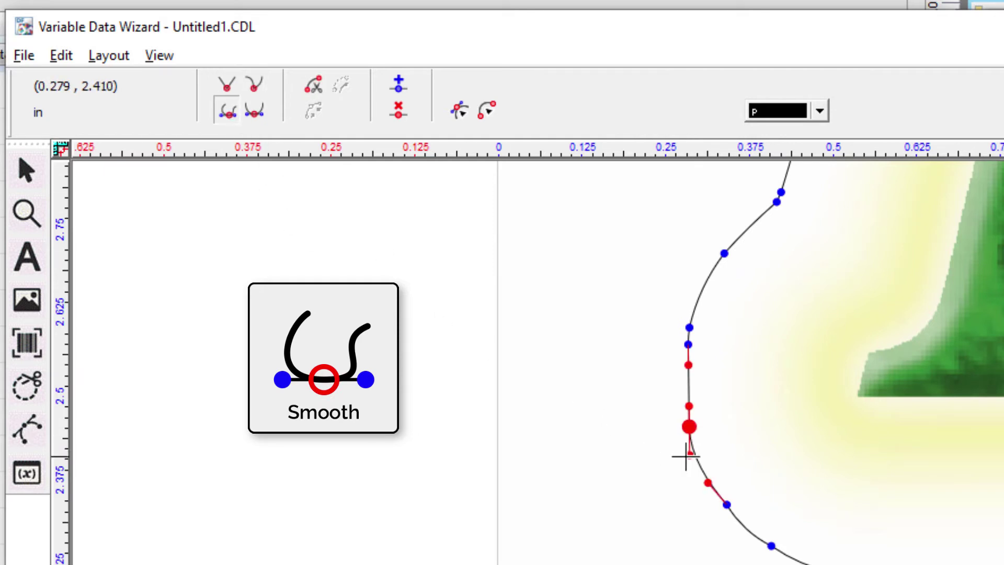
left_click_drag(687, 455, 518, 481)
mouse_move(708, 417)
left_mouse_down()
mouse_move(801, 390)
mouse_move(644, 412)
left_mouse_up()
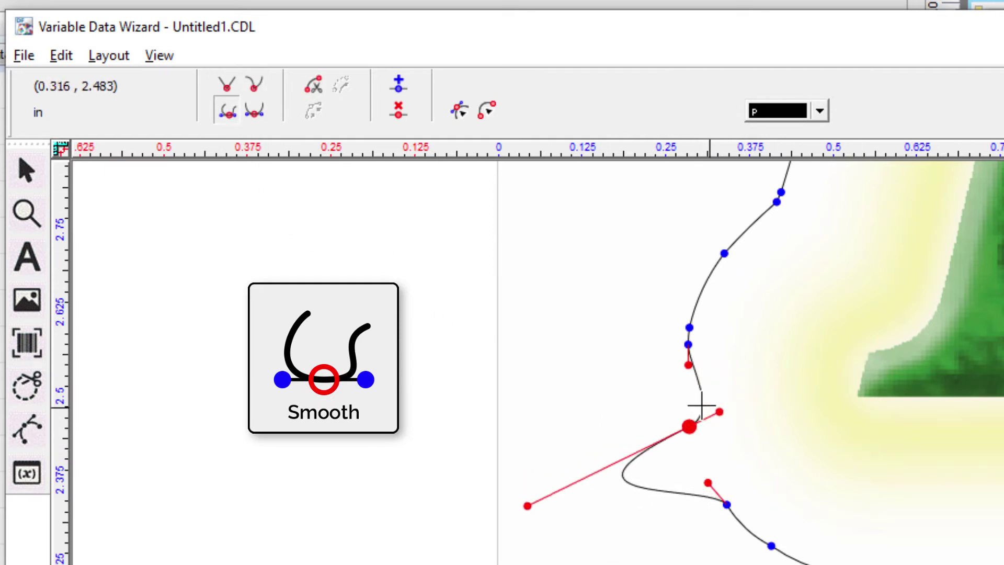
mouse_move(859, 480)
left_mouse_down()
mouse_move(740, 432)
mouse_move(857, 456)
left_mouse_up()
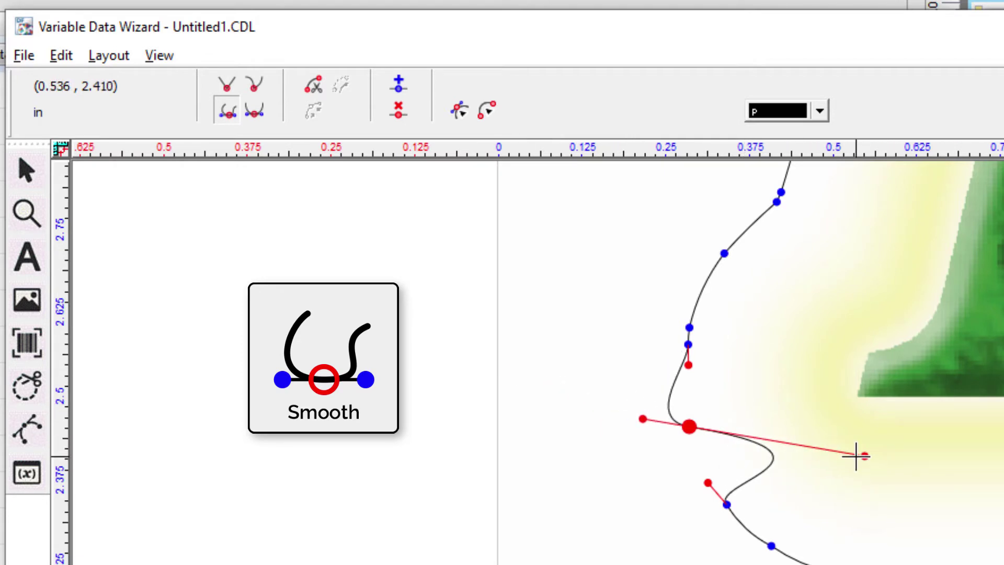
left_click(685, 426)
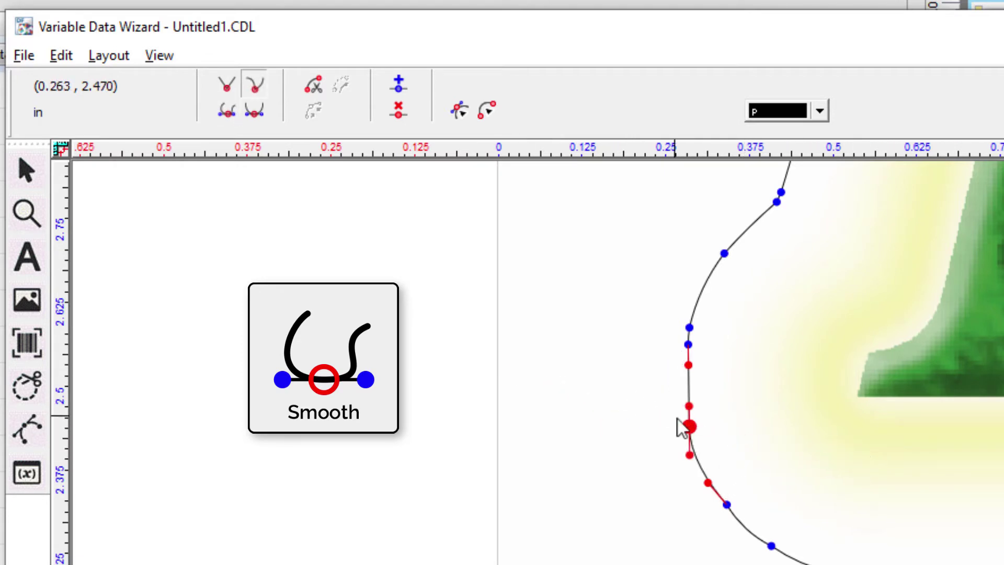
left_click(254, 113)
mouse_move(688, 407)
left_mouse_down()
mouse_move(571, 413)
mouse_move(651, 422)
mouse_move(568, 412)
mouse_move(617, 397)
mouse_move(735, 396)
mouse_move(802, 350)
mouse_move(729, 381)
mouse_move(780, 337)
mouse_move(721, 373)
left_mouse_up()
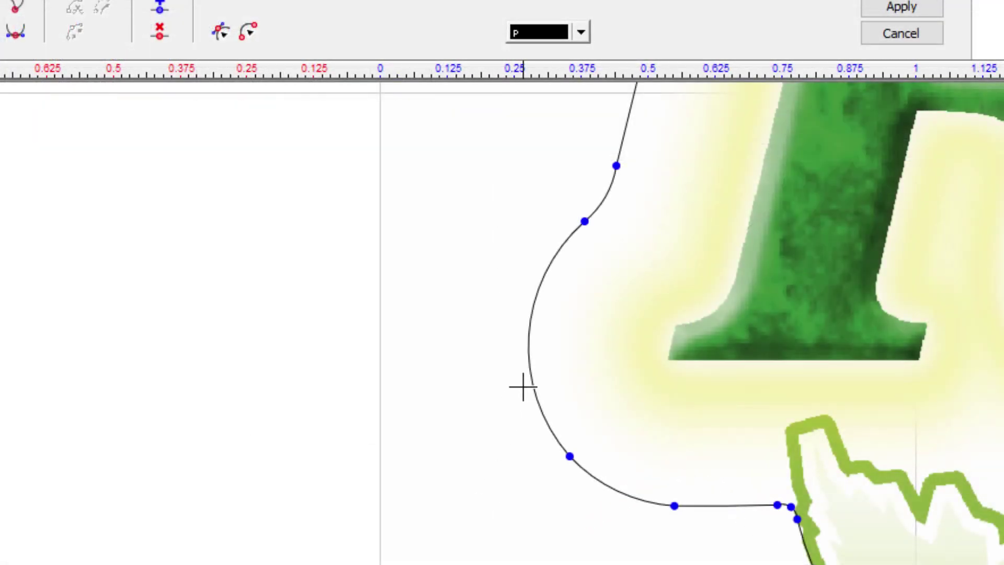
Reshape a curve segment, then break the line at the node beside the R and pull the freed end up-left
mouse_move(523, 386)
left_mouse_down()
mouse_move(531, 385)
mouse_move(322, 375)
mouse_move(651, 314)
mouse_move(632, 358)
mouse_move(436, 449)
left_mouse_up()
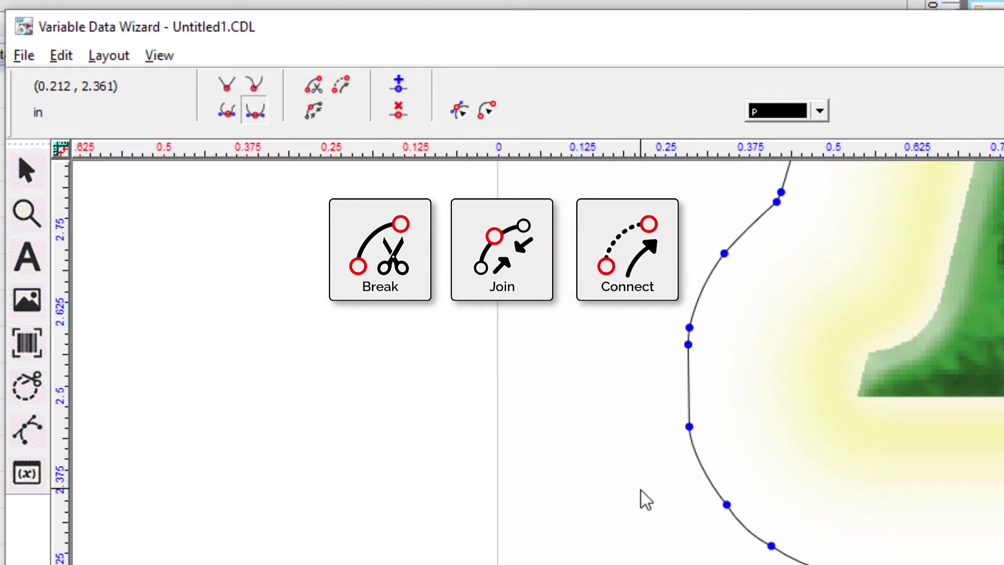
left_click(689, 427)
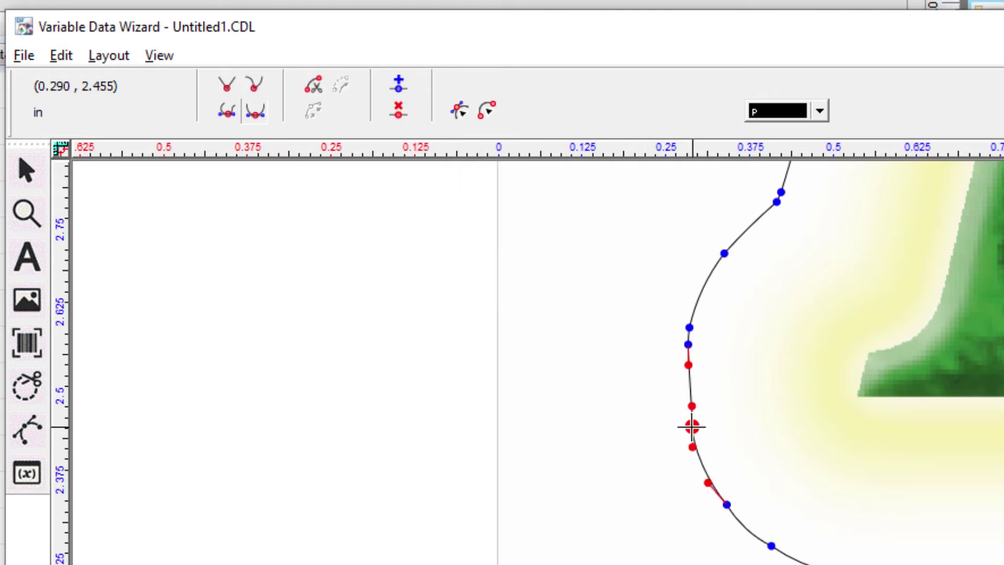
left_click(312, 89)
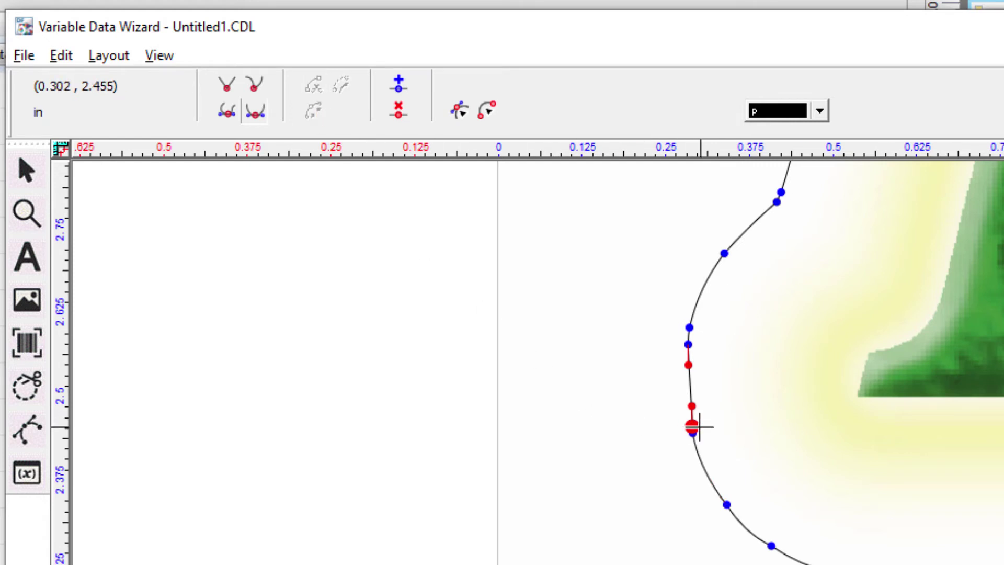
left_click_drag(692, 427, 640, 394)
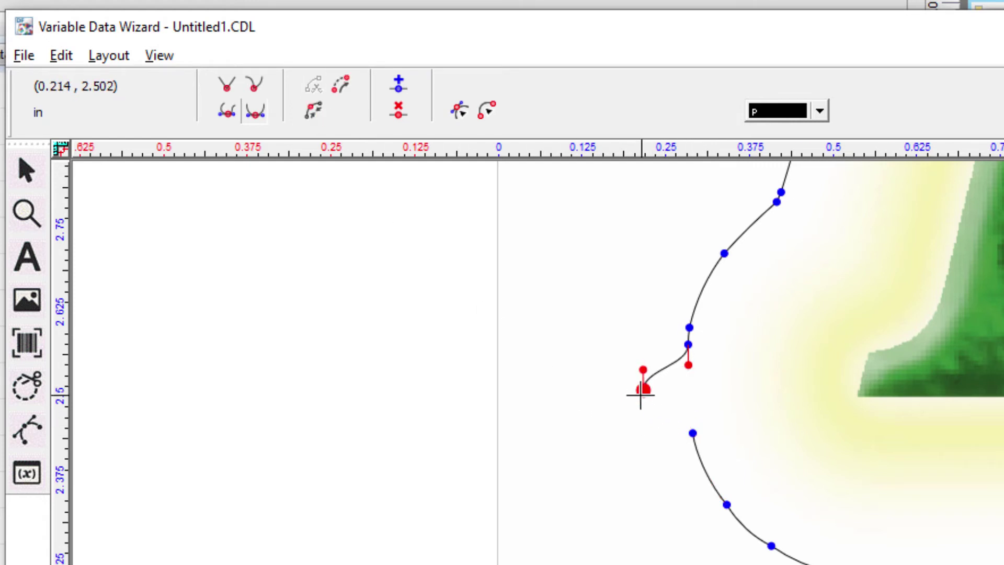
Show and dismiss the node tools palette, then box-select the lower loose end along with the upper one
right_click(616, 470)
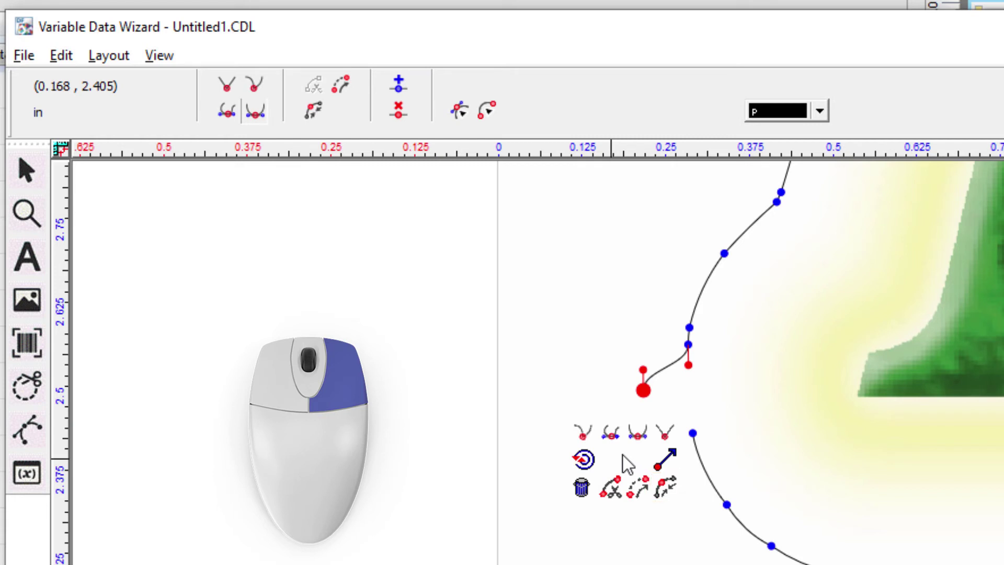
left_click(628, 393)
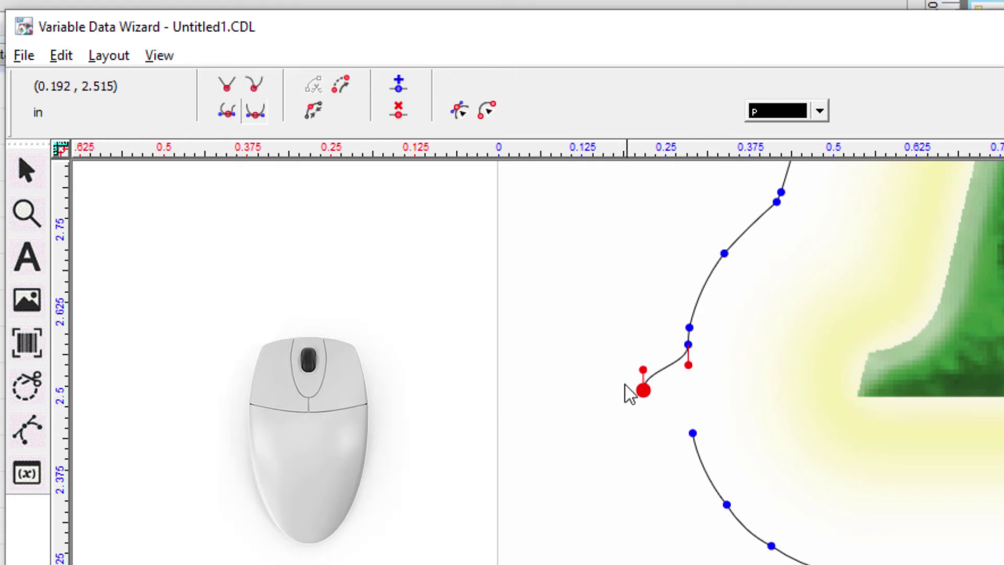
left_click_drag(607, 365, 722, 455)
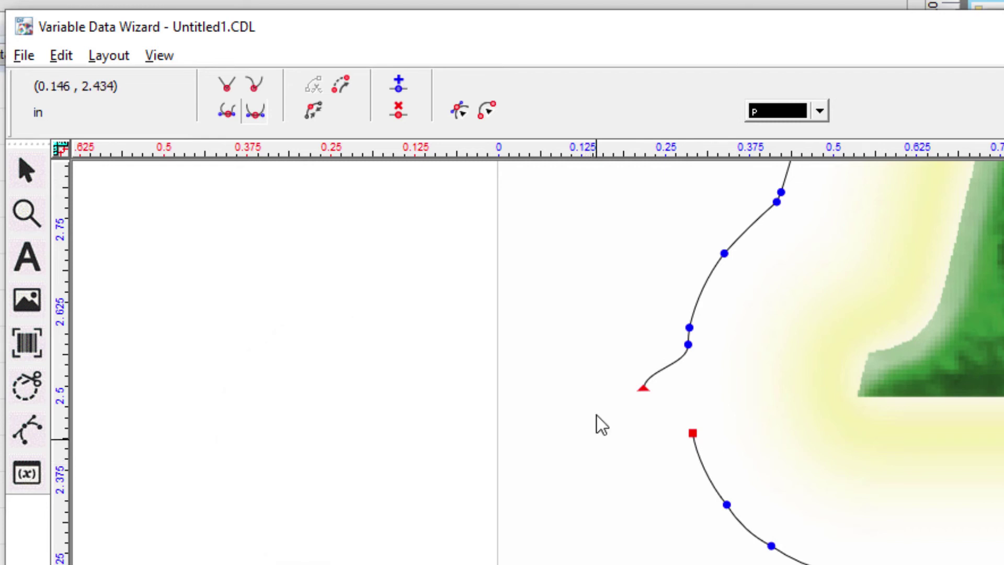
Undo a trial Connect, then reselect both loose ends and Join them with a straight segment
left_click(314, 112)
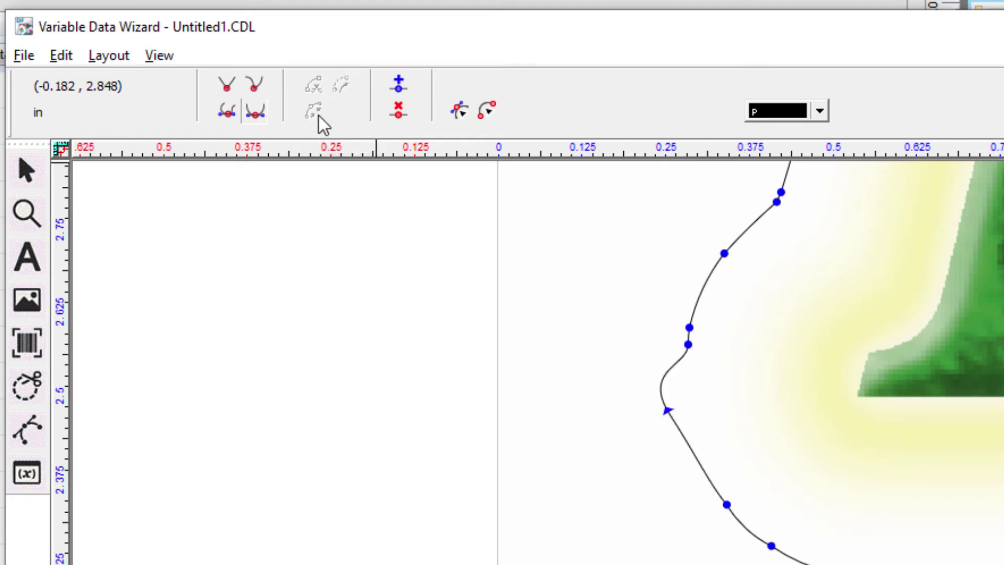
key("ctrl+z")
left_click_drag(584, 362, 730, 457)
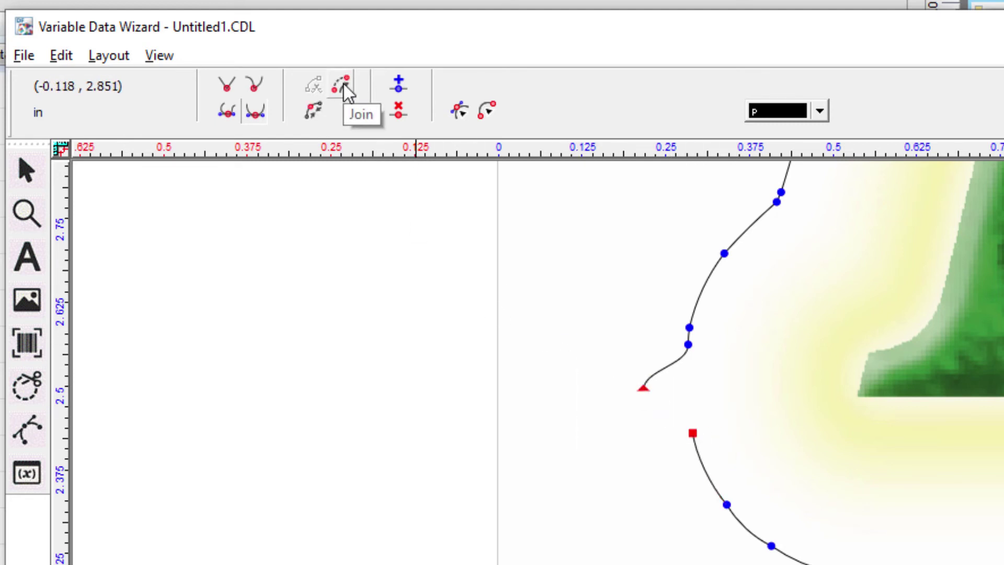
left_click(344, 83)
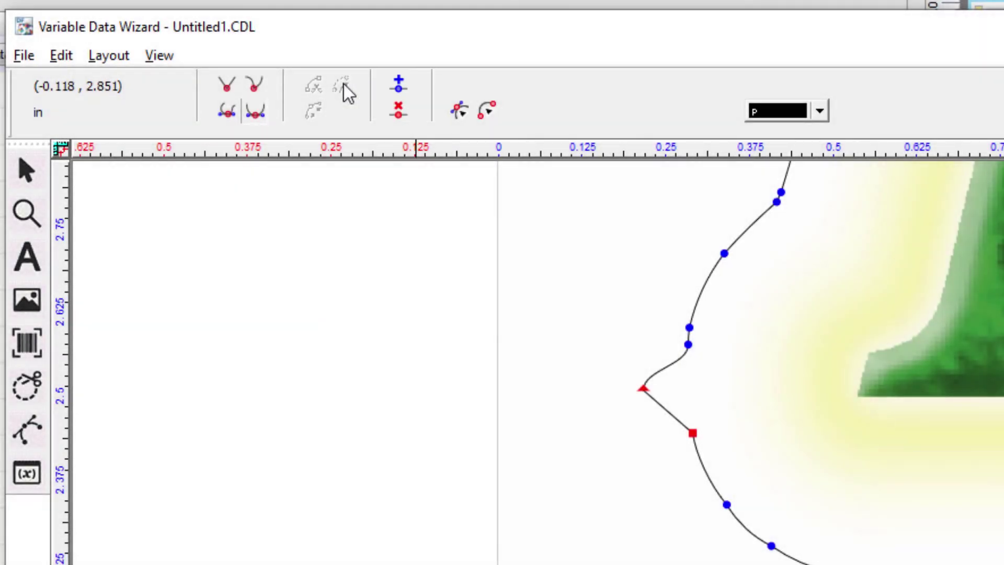
Delete the sharp tip node with Delete Node, then delete the four boxed nodes on the bulge
left_click(398, 112)
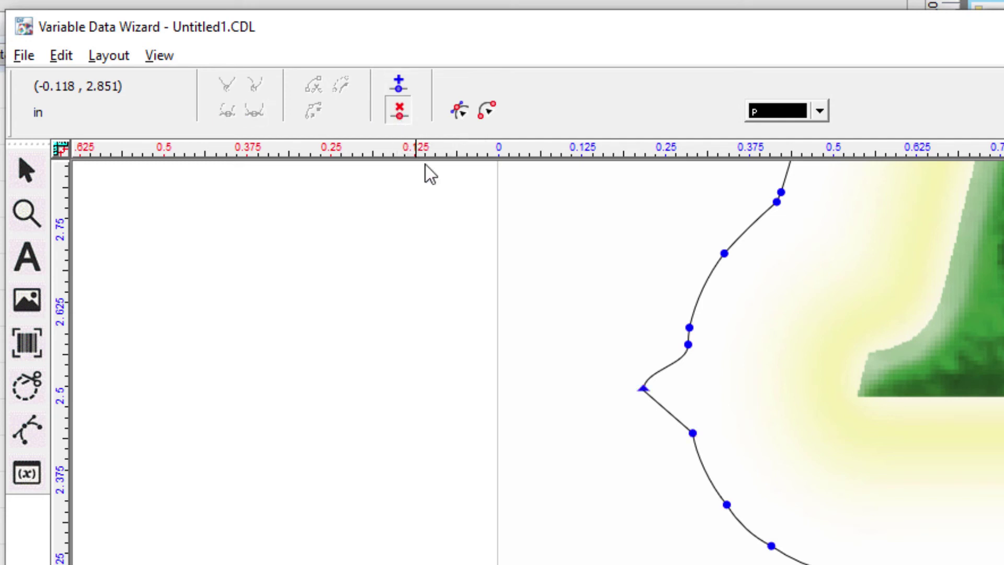
left_click(643, 390)
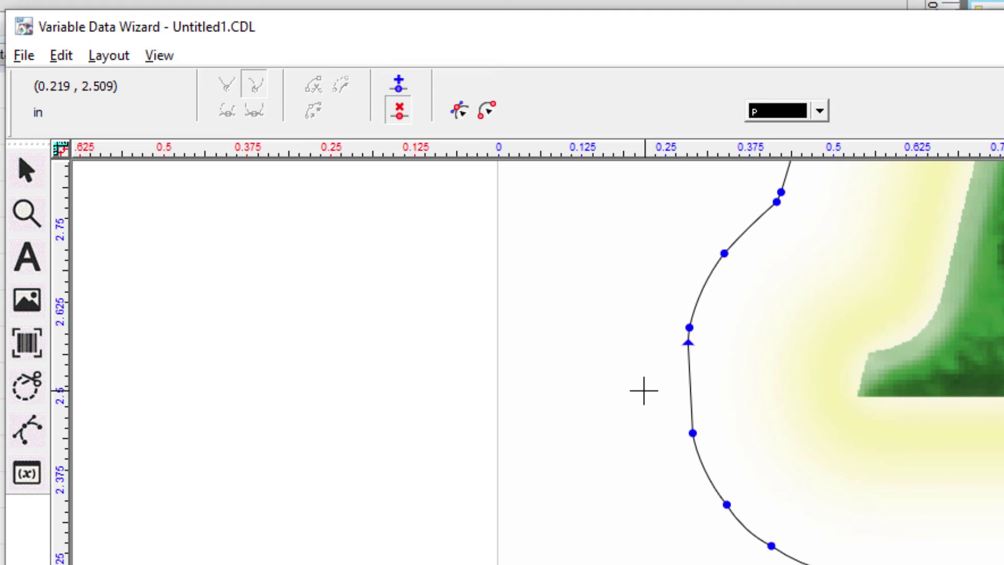
left_click_drag(611, 212, 750, 562)
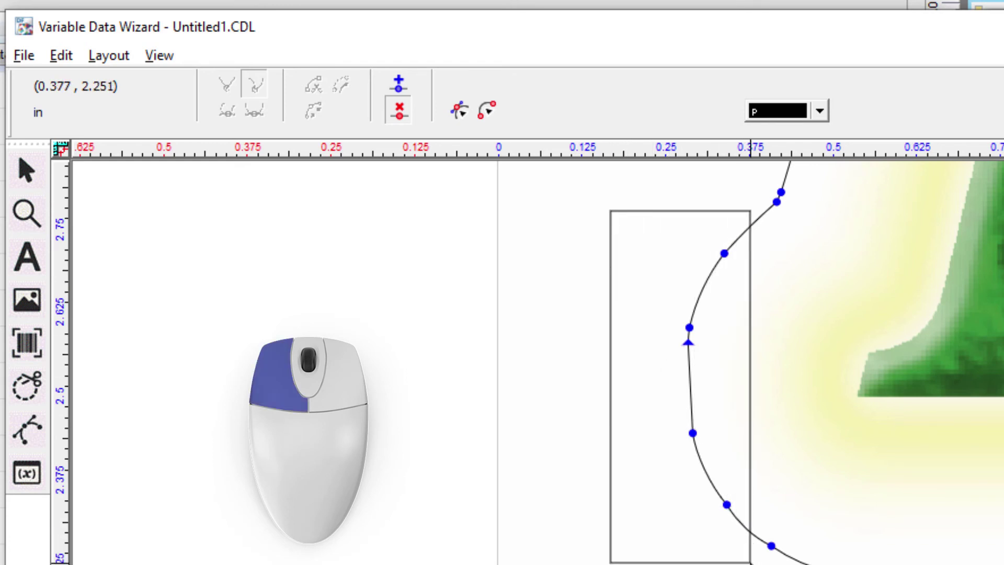
key("Delete")
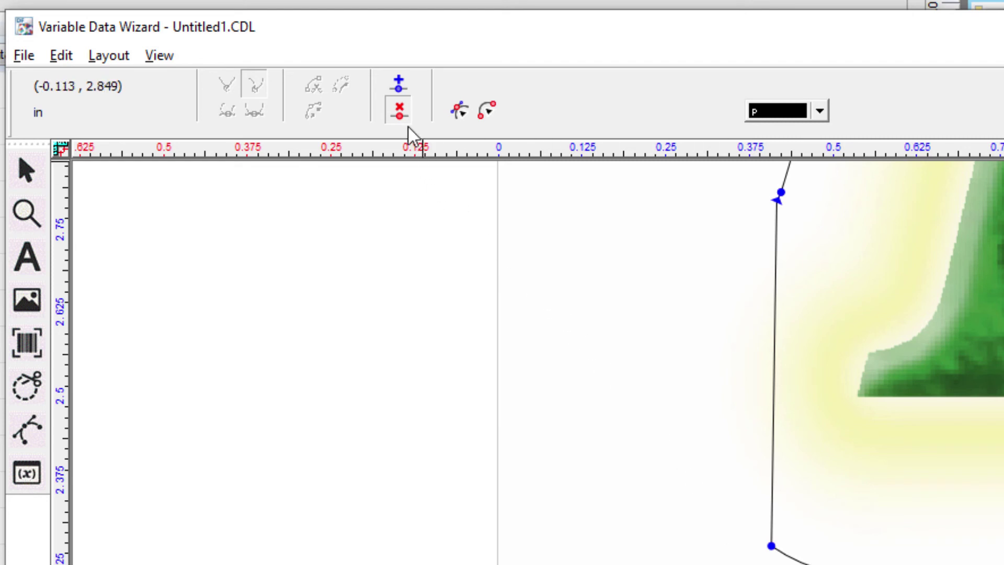
Insert two nodes, one upper and one lower, on the straightened stretch with Add Node
left_click(400, 114)
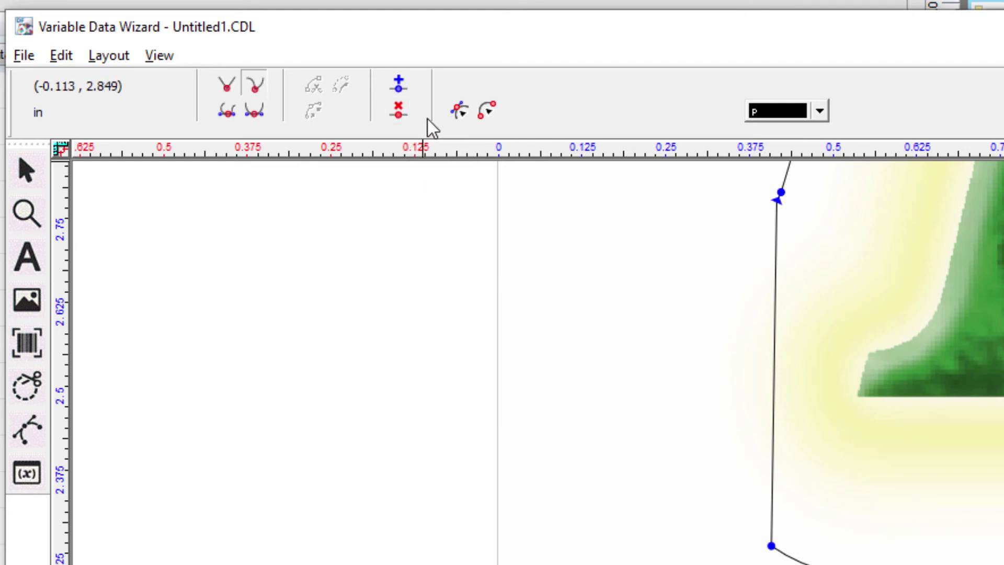
left_click(399, 86)
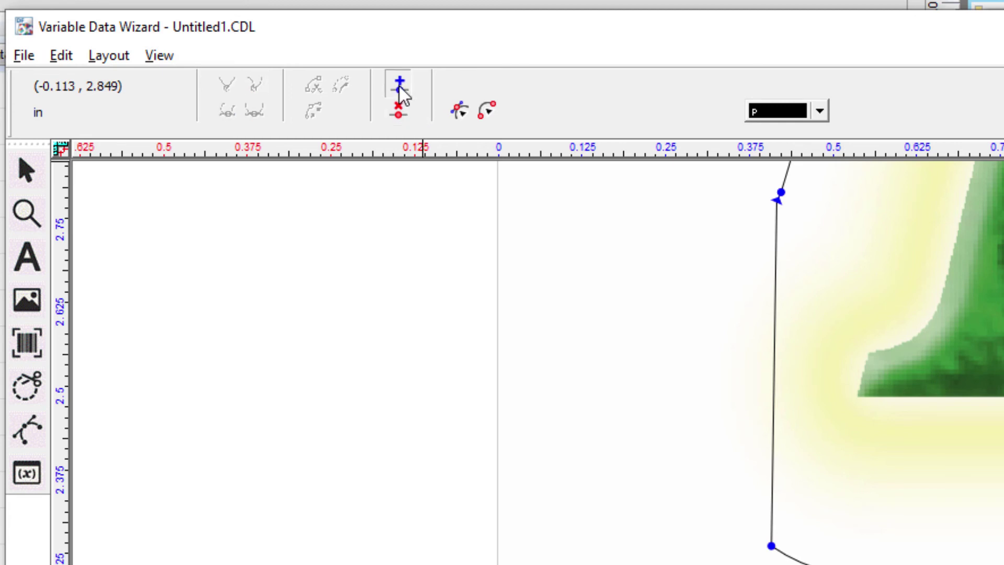
left_click(775, 300)
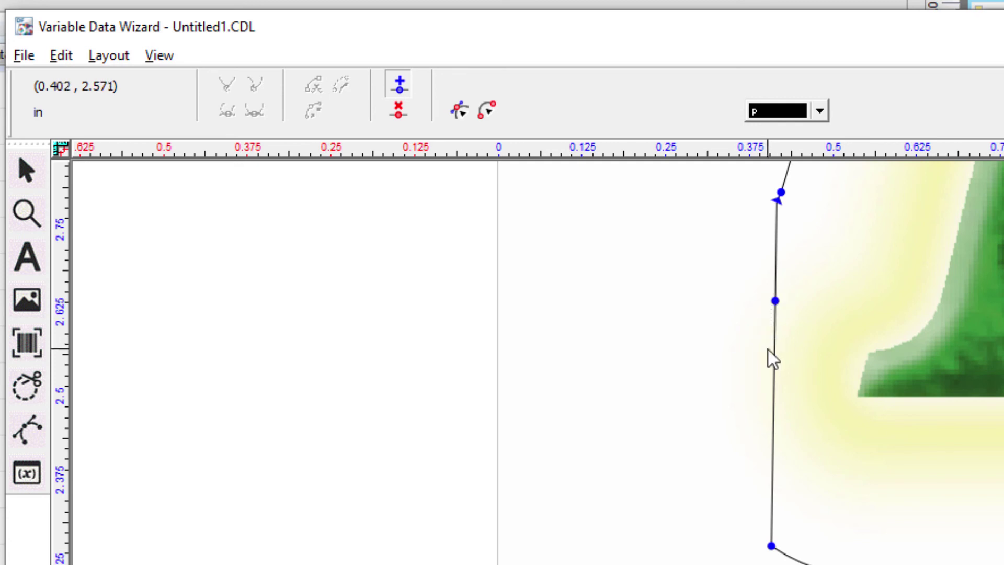
left_click(401, 86)
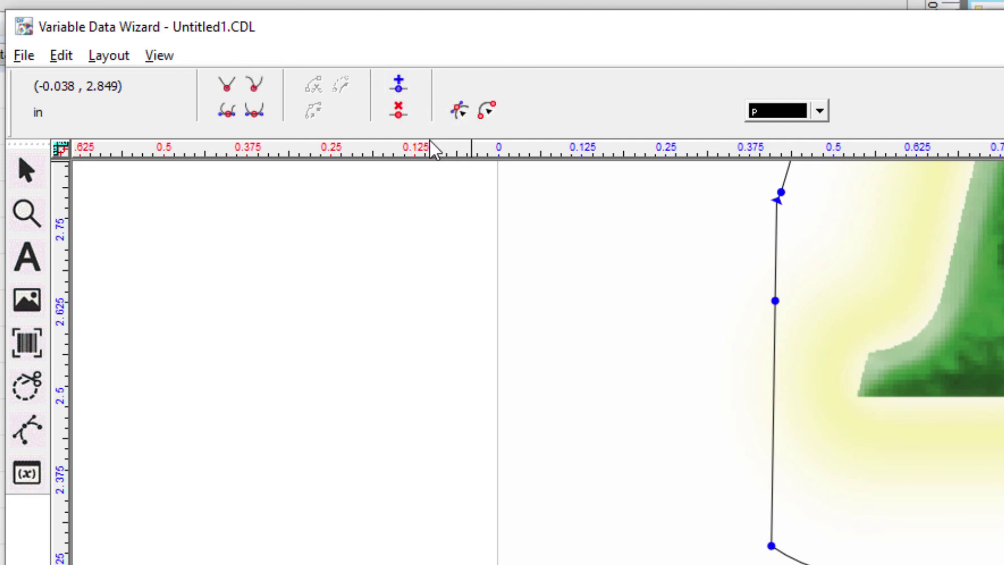
left_click(773, 437)
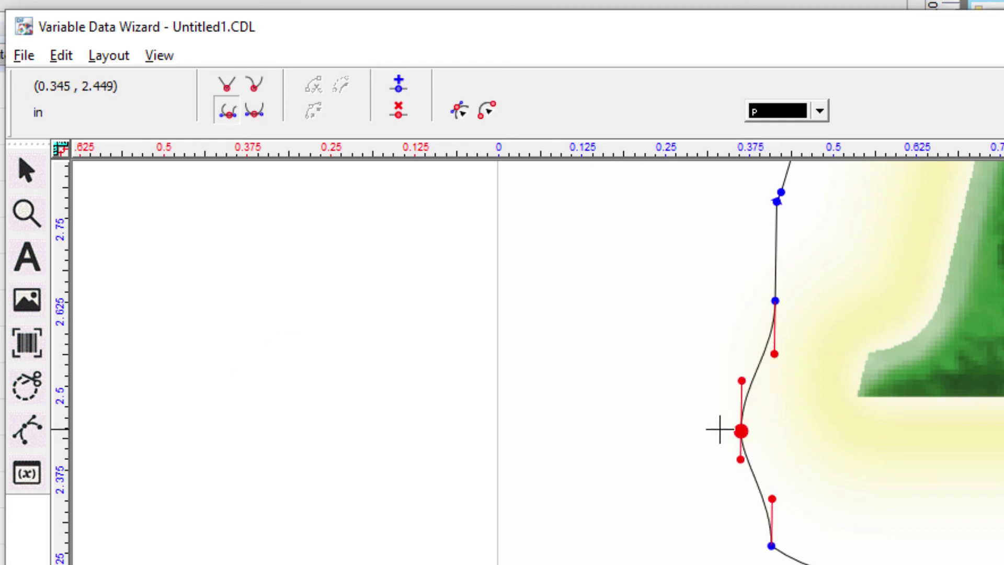
Drag the lower new node left to bulge the cut line into a rounded curve
left_click_drag(773, 437, 682, 423)
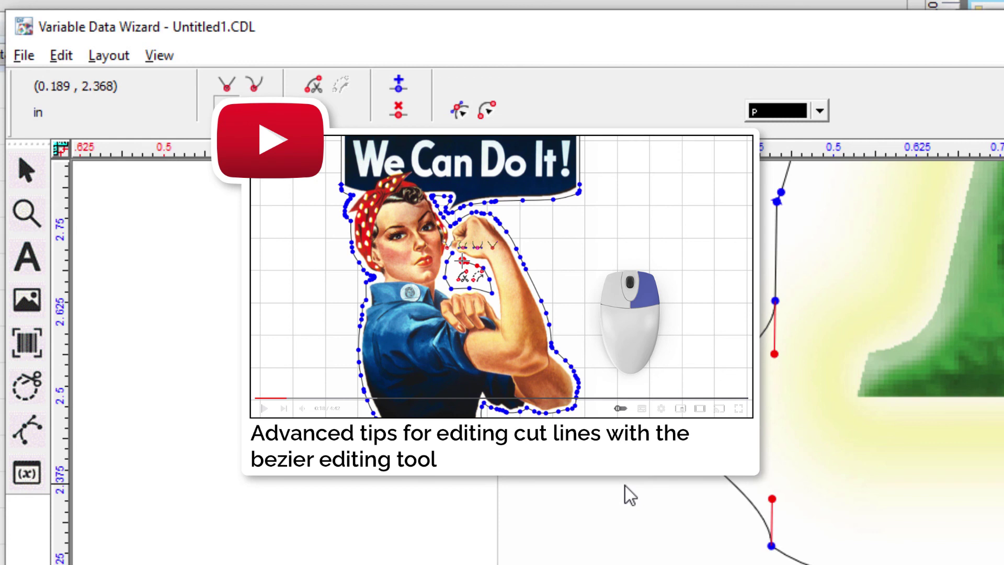